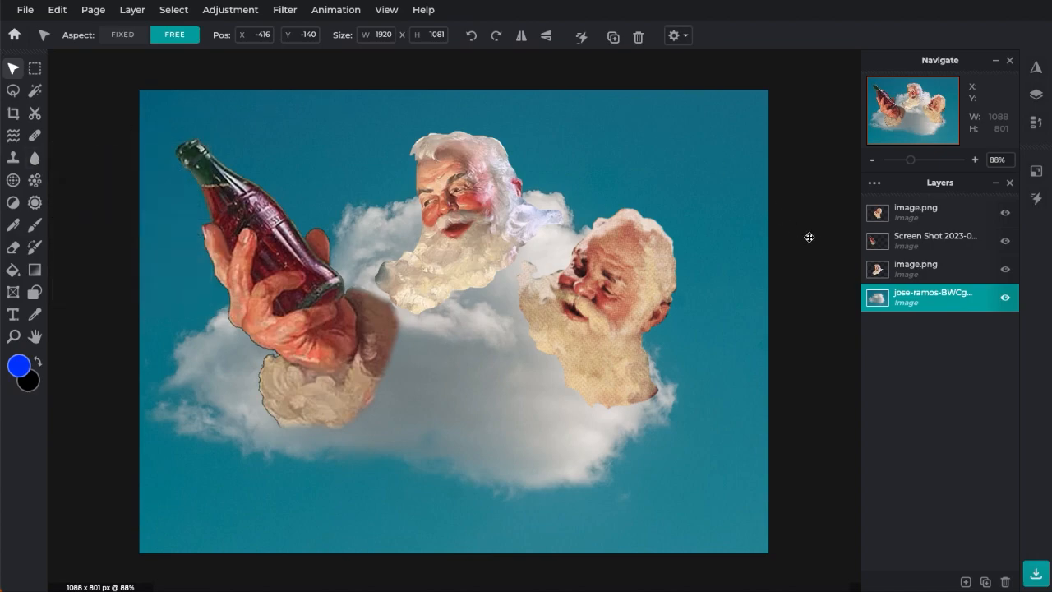
Rearrange the cutouts on the cloud: raise the middle Santa head, nudge the other head up and outward, and shift the bottle hand toward the upper-left.
{"action": "left_click", "coordinate": [475, 212]}
{"action": "left_click_drag", "start_coordinate": [475, 212], "coordinate": [471, 201]}
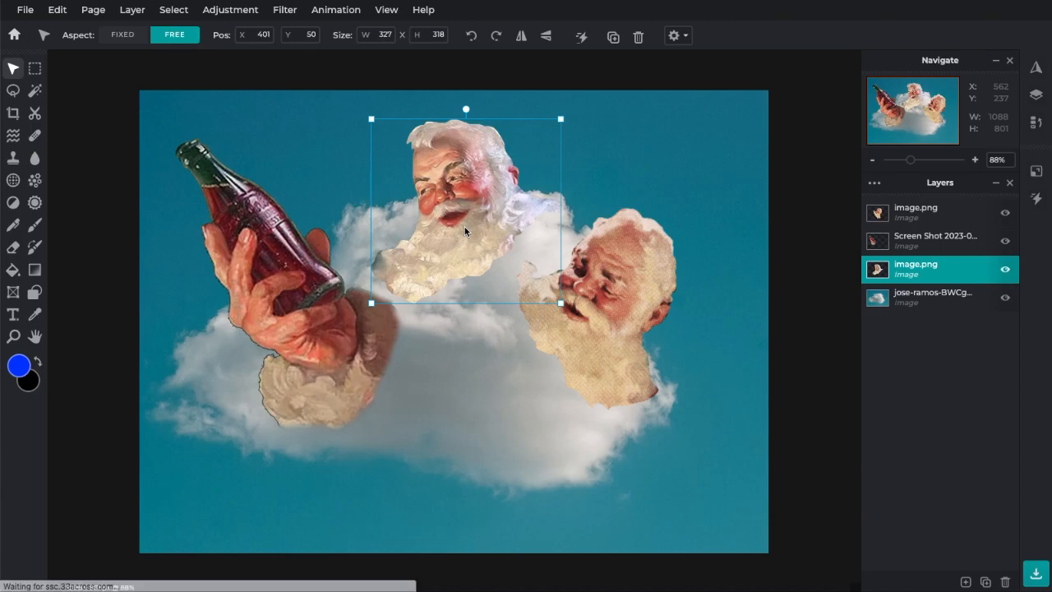
{"action": "left_click_drag", "start_coordinate": [465, 227], "coordinate": [468, 212]}
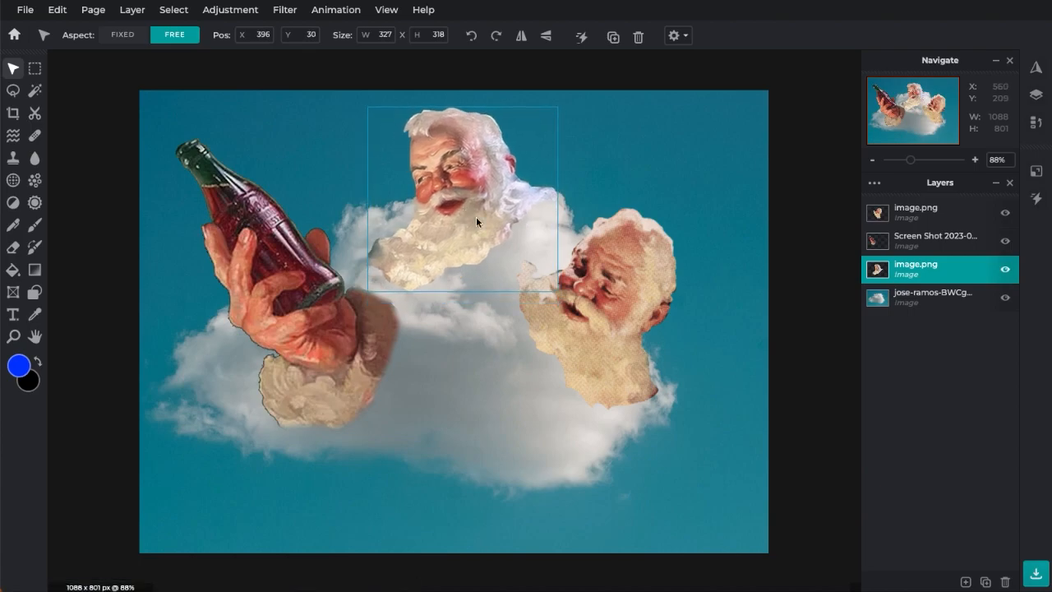
{"action": "left_click", "coordinate": [629, 283]}
{"action": "left_click_drag", "start_coordinate": [634, 283], "coordinate": [631, 287]}
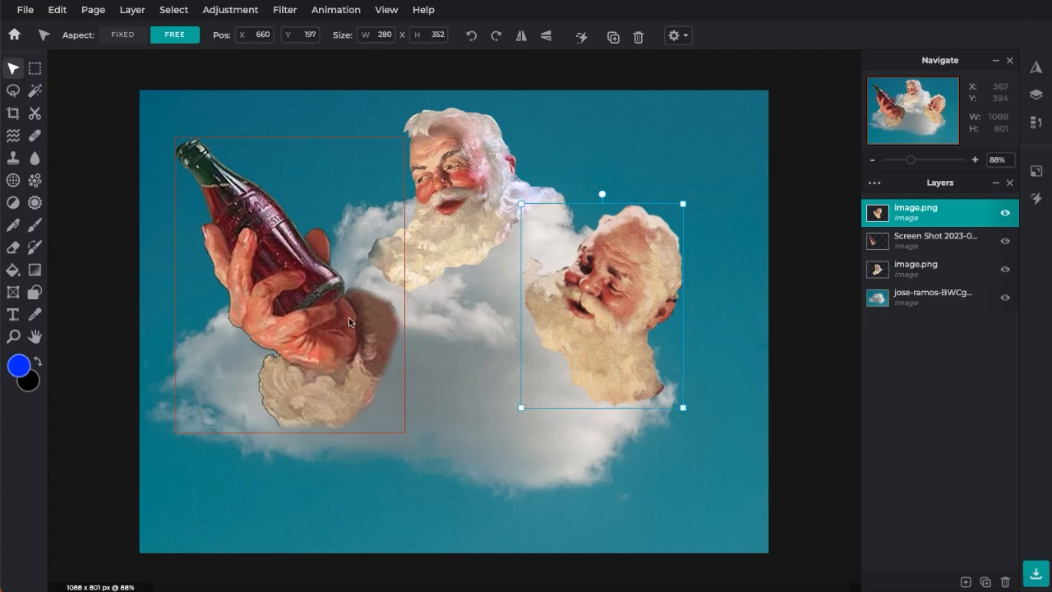
{"action": "left_click_drag", "start_coordinate": [329, 321], "coordinate": [319, 315]}
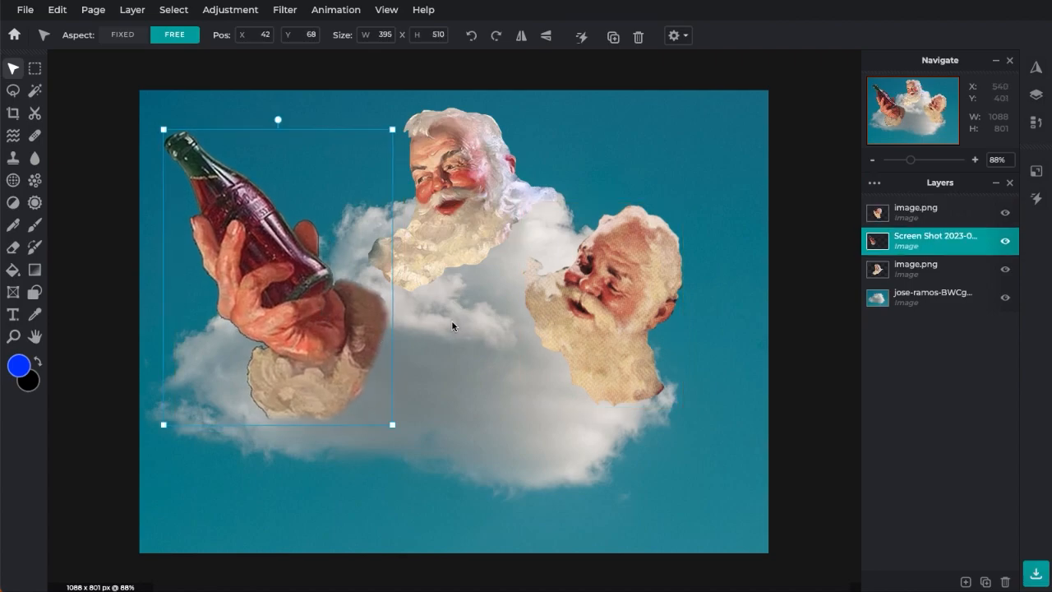
Merge the middle Santa head's layer down into the cloud background layer, toggling its visibility to check it.
{"action": "left_click", "coordinate": [918, 273]}
{"action": "left_click", "coordinate": [1005, 272]}
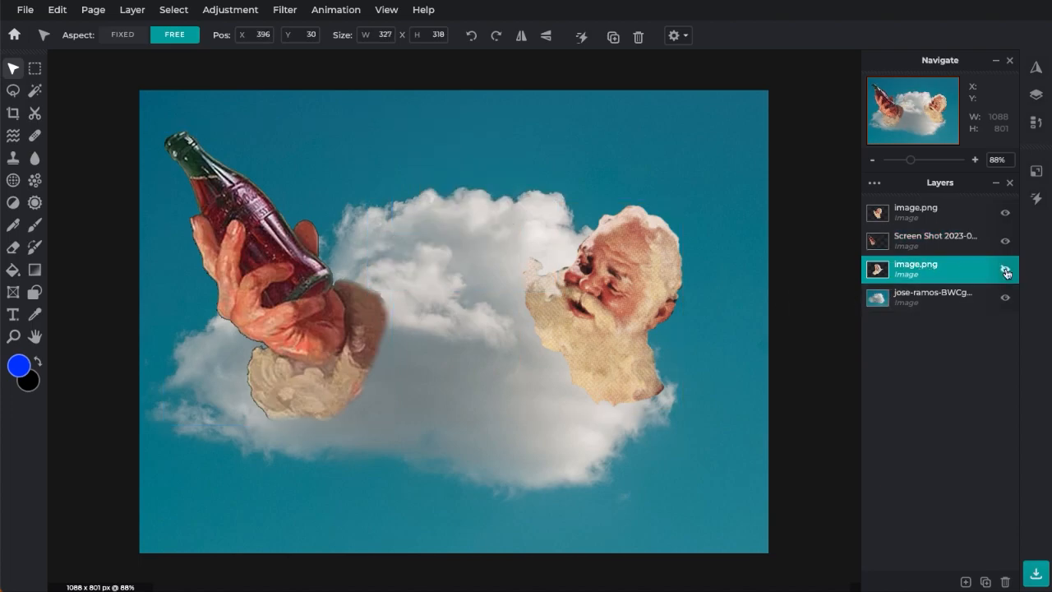
{"action": "left_click", "coordinate": [1004, 271]}
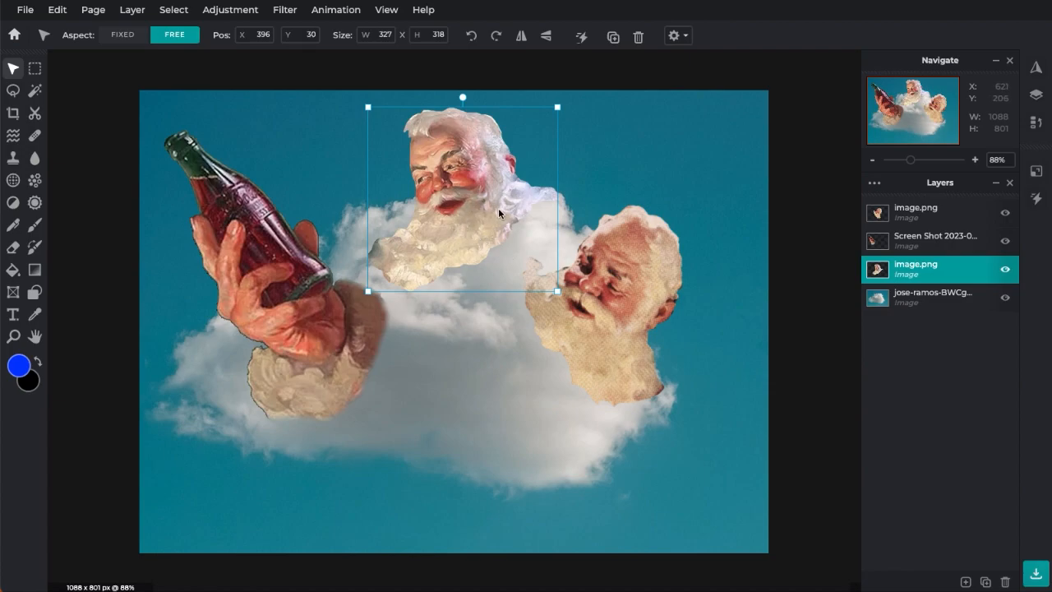
{"action": "left_click", "coordinate": [939, 267]}
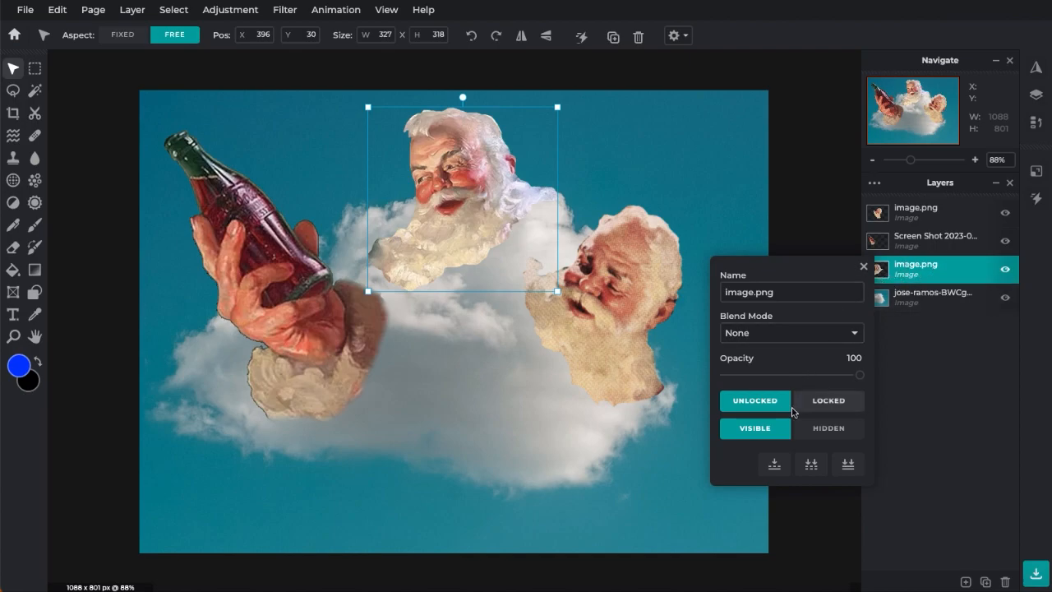
{"action": "left_click", "coordinate": [773, 465]}
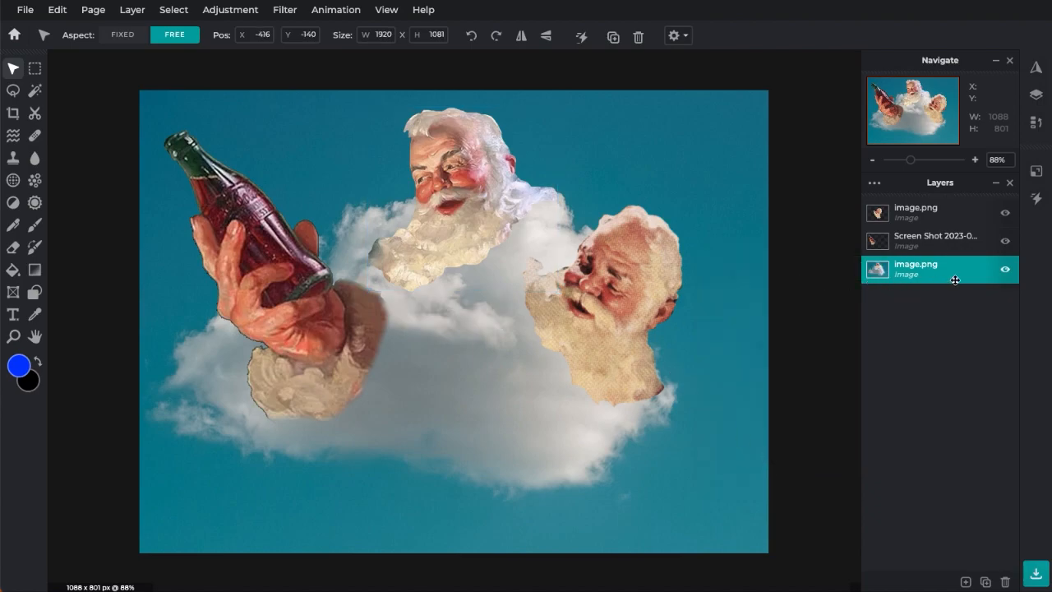
{"action": "left_click", "coordinate": [1004, 271]}
{"action": "left_click", "coordinate": [1005, 272]}
Set up the detail tool in Blur mode with strength 58 for working around the middle Santa's beard.
{"action": "scroll", "coordinate": [458, 207], "scroll_direction": "up", "scroll_amount": 5}
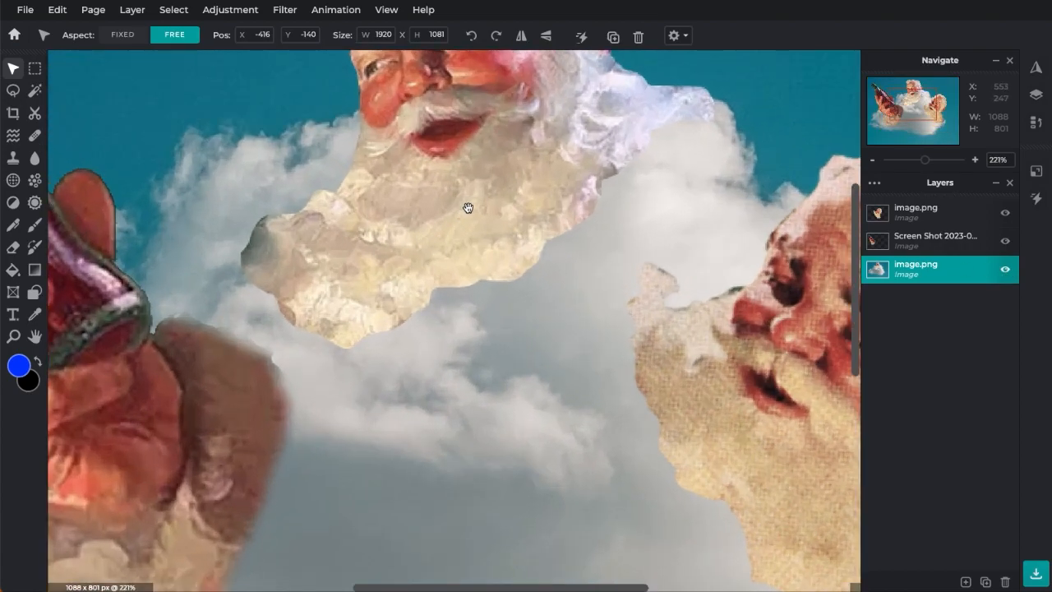
{"action": "left_click_drag", "start_coordinate": [468, 202], "coordinate": [462, 294]}
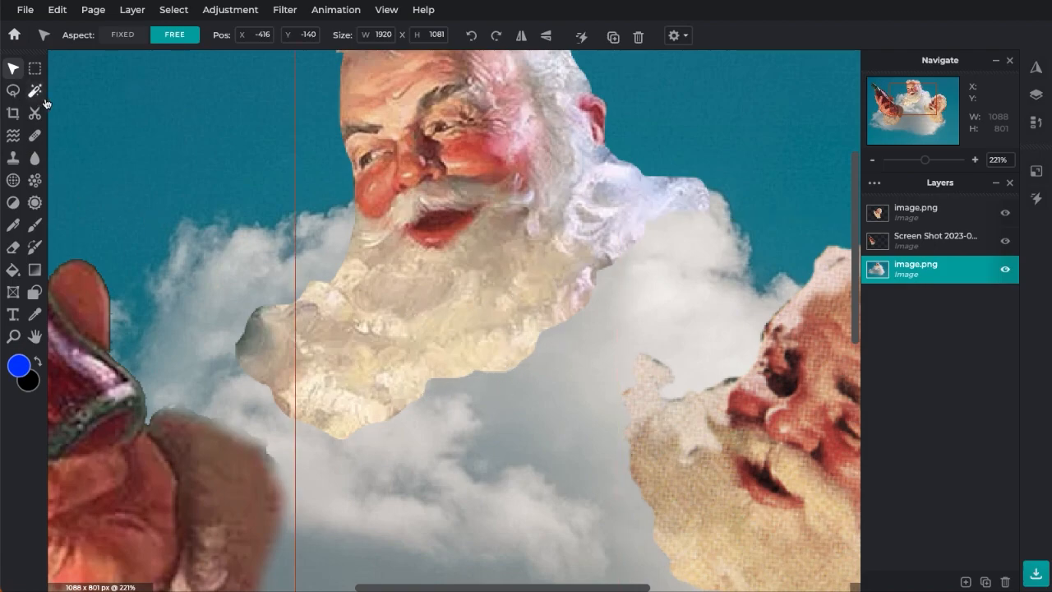
{"action": "left_click", "coordinate": [36, 158]}
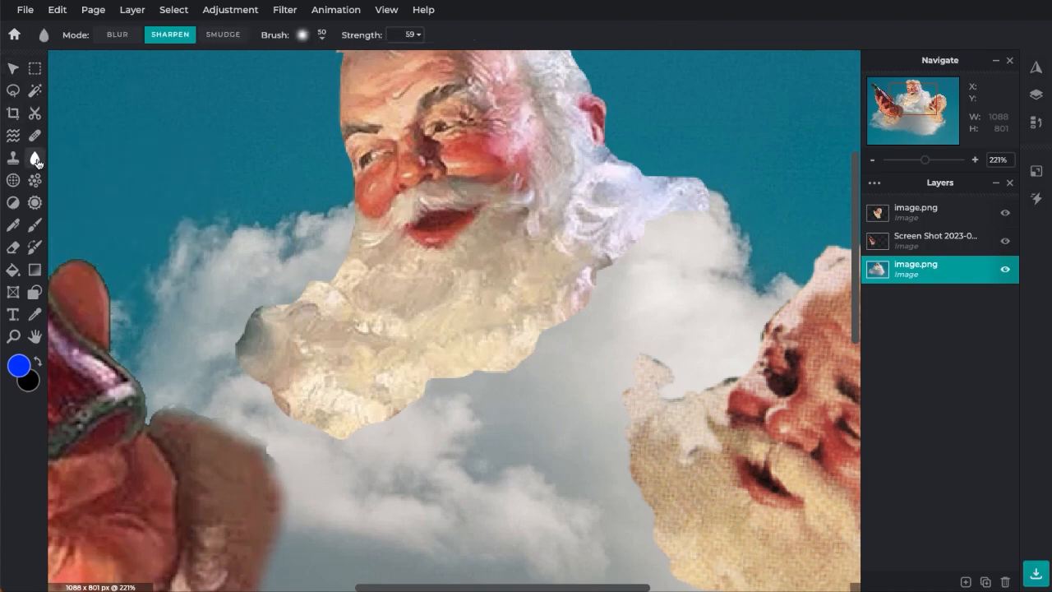
{"action": "left_click", "coordinate": [117, 34]}
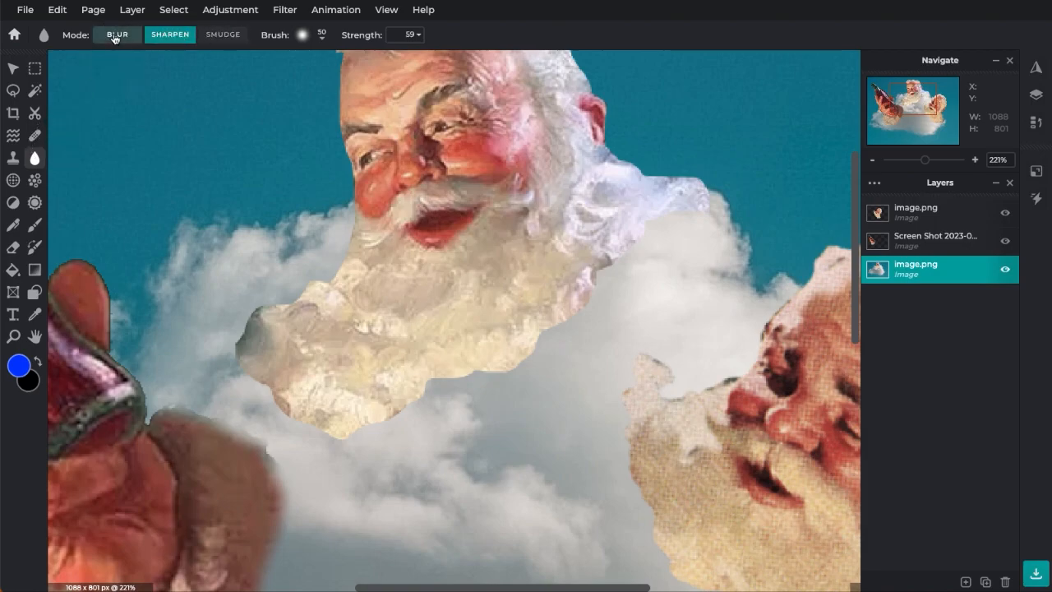
{"action": "left_click", "coordinate": [303, 36]}
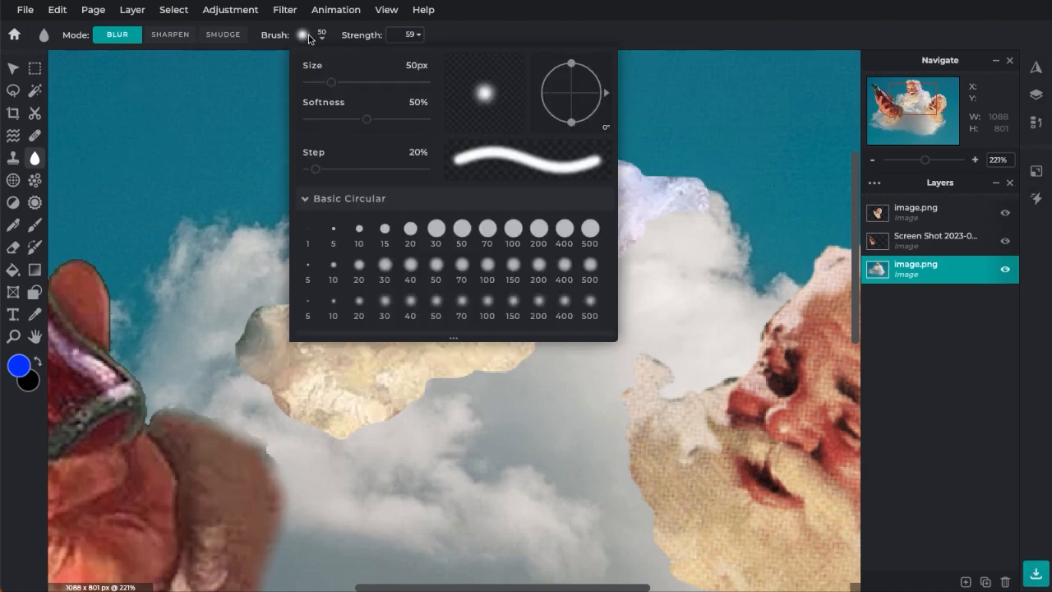
{"action": "left_click", "coordinate": [418, 37]}
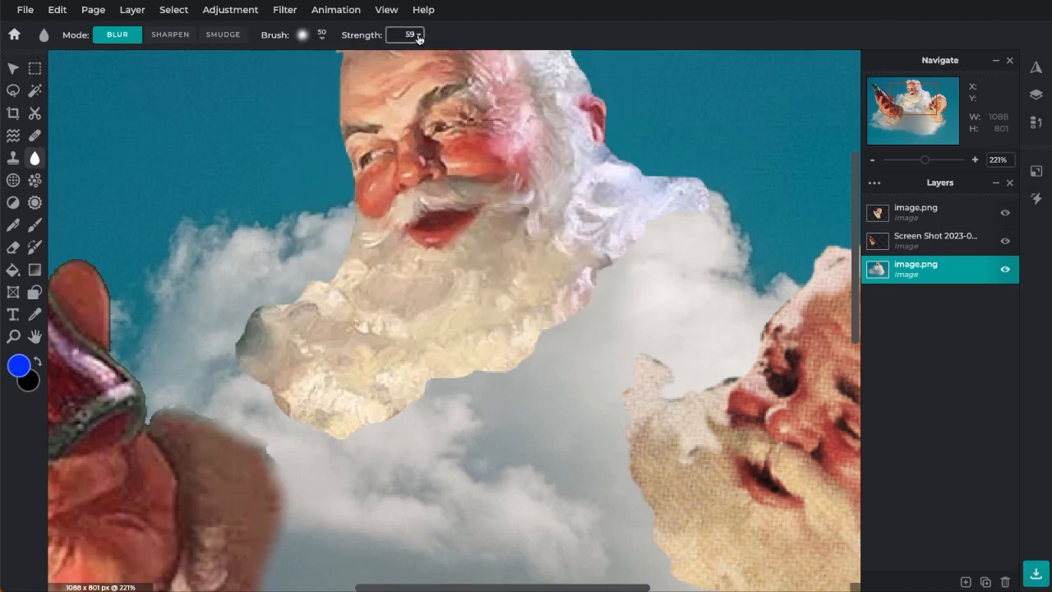
{"action": "left_click", "coordinate": [417, 36]}
{"action": "mouse_move", "coordinate": [371, 59]}
{"action": "left_mouse_down"}
{"action": "mouse_move", "coordinate": [353, 61]}
{"action": "mouse_move", "coordinate": [369, 58]}
{"action": "left_mouse_up"}
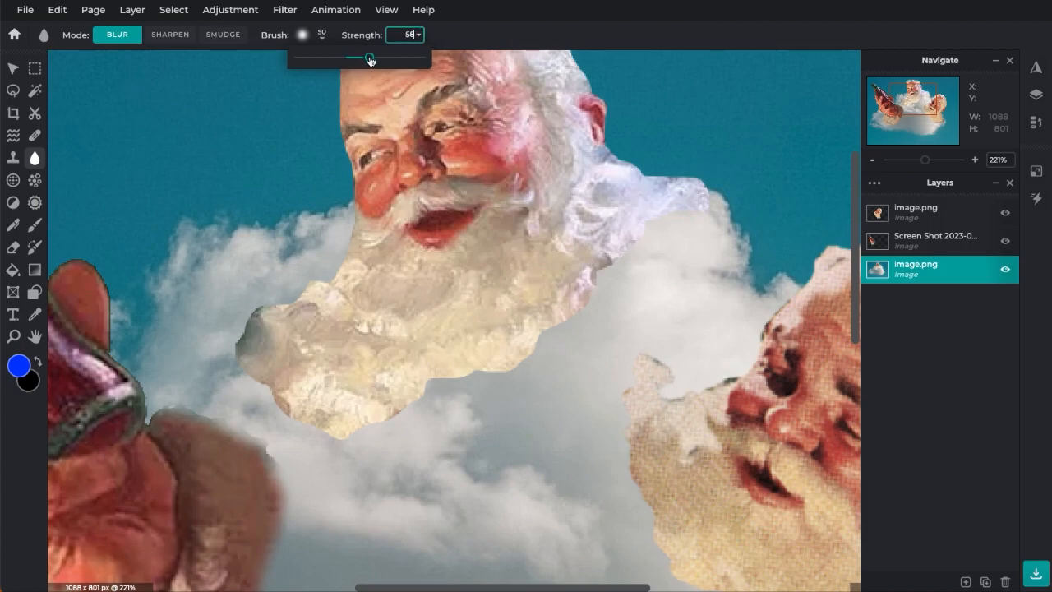
Blur the right edge of the middle Santa's beard and hair where it meets the cloud.
{"action": "left_click", "coordinate": [547, 315]}
{"action": "mouse_move", "coordinate": [592, 276]}
{"action": "left_mouse_down"}
{"action": "mouse_move", "coordinate": [640, 230]}
{"action": "mouse_move", "coordinate": [628, 246]}
{"action": "left_mouse_up"}
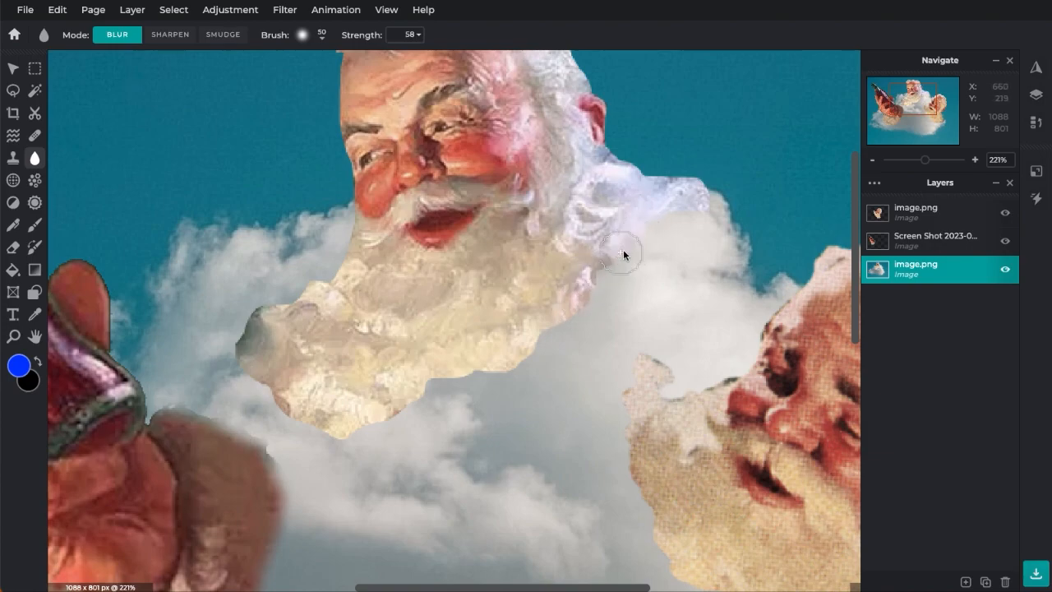
{"action": "mouse_move", "coordinate": [590, 280]}
{"action": "left_mouse_down"}
{"action": "mouse_move", "coordinate": [614, 253]}
{"action": "mouse_move", "coordinate": [622, 270]}
{"action": "mouse_move", "coordinate": [649, 224]}
{"action": "mouse_move", "coordinate": [692, 211]}
{"action": "left_mouse_up"}
{"action": "mouse_move", "coordinate": [576, 302]}
{"action": "left_mouse_down"}
{"action": "mouse_move", "coordinate": [612, 286]}
{"action": "mouse_move", "coordinate": [619, 249]}
{"action": "mouse_move", "coordinate": [658, 223]}
{"action": "left_mouse_up"}
{"action": "mouse_move", "coordinate": [586, 302]}
{"action": "left_mouse_down"}
{"action": "mouse_move", "coordinate": [561, 327]}
{"action": "mouse_move", "coordinate": [583, 299]}
{"action": "mouse_move", "coordinate": [560, 311]}
{"action": "mouse_move", "coordinate": [590, 297]}
{"action": "mouse_move", "coordinate": [618, 328]}
{"action": "left_mouse_up"}
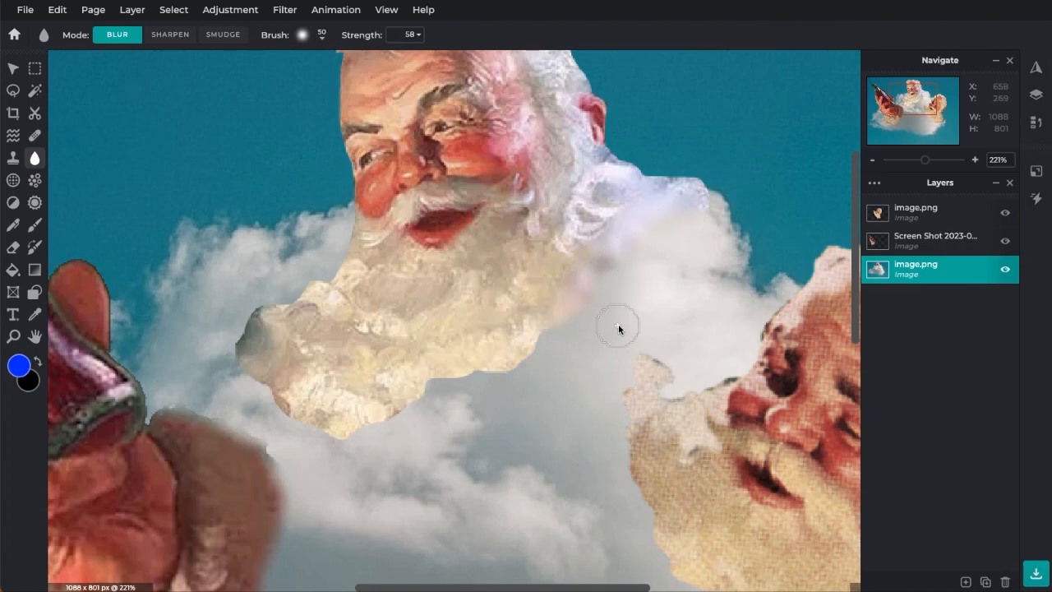
Smudge the lower edge of the middle Santa's beard into the cloud with the 50 px brush at strength 58.
{"action": "scroll", "coordinate": [618, 328], "scroll_direction": "down", "scroll_amount": 3}
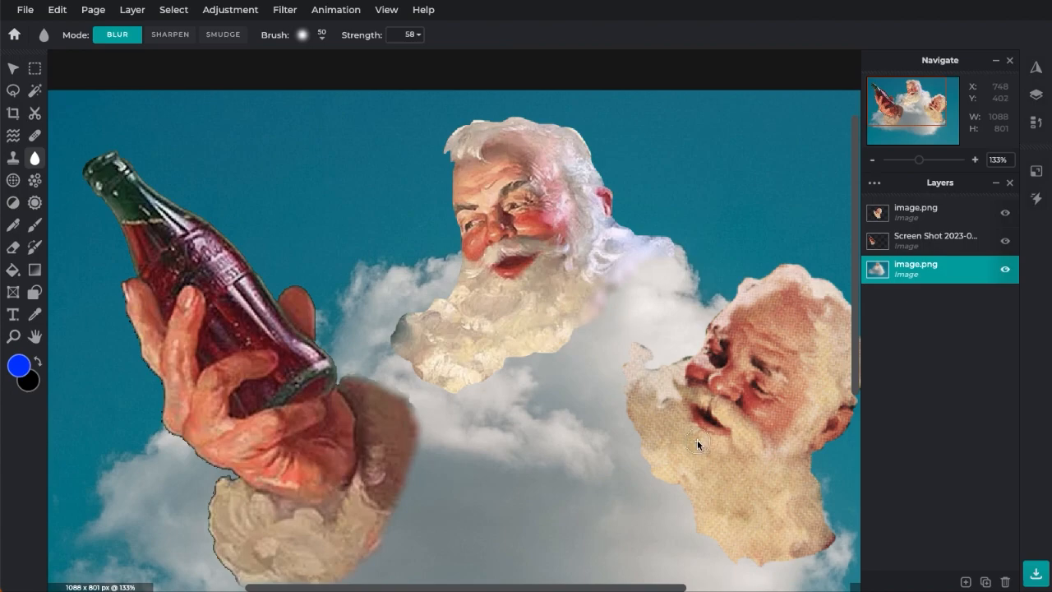
{"action": "scroll", "coordinate": [599, 325], "scroll_direction": "up", "scroll_amount": 2}
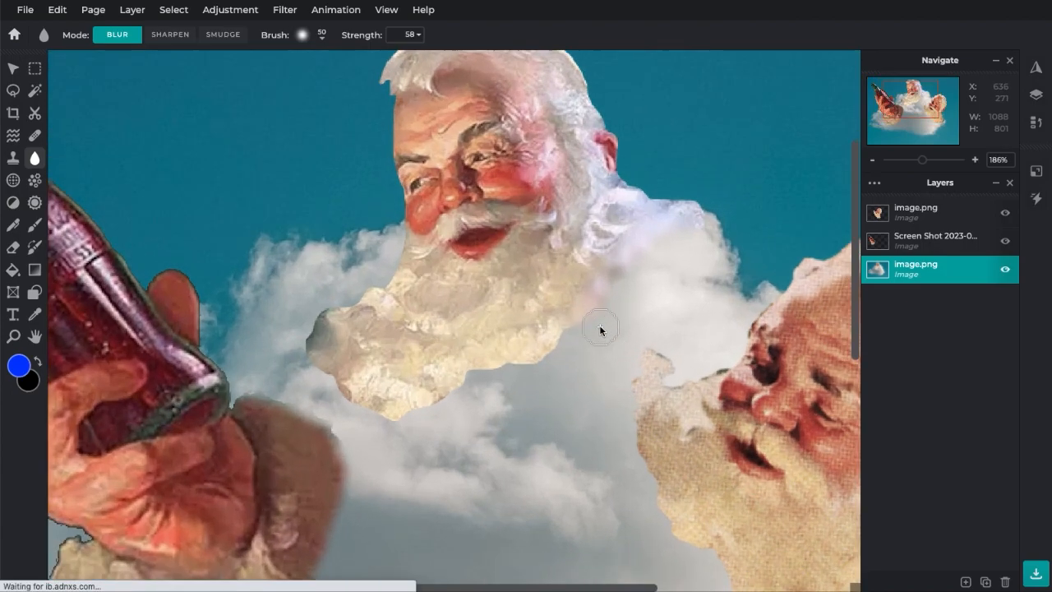
{"action": "scroll", "coordinate": [600, 329], "scroll_direction": "up", "scroll_amount": 1}
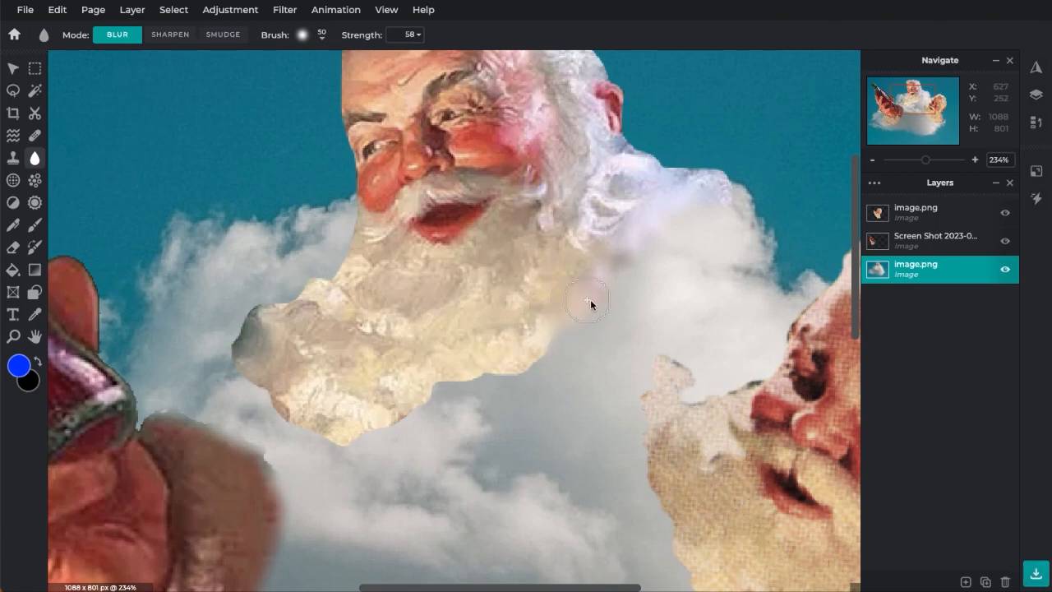
{"action": "scroll", "coordinate": [577, 343], "scroll_direction": "up", "scroll_amount": 2}
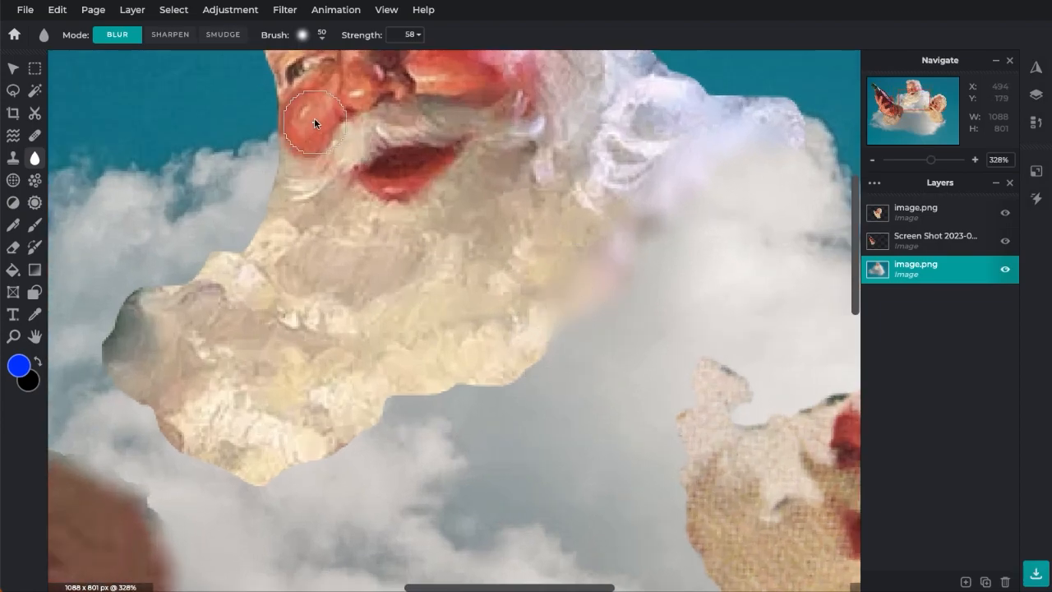
{"action": "left_click", "coordinate": [224, 37]}
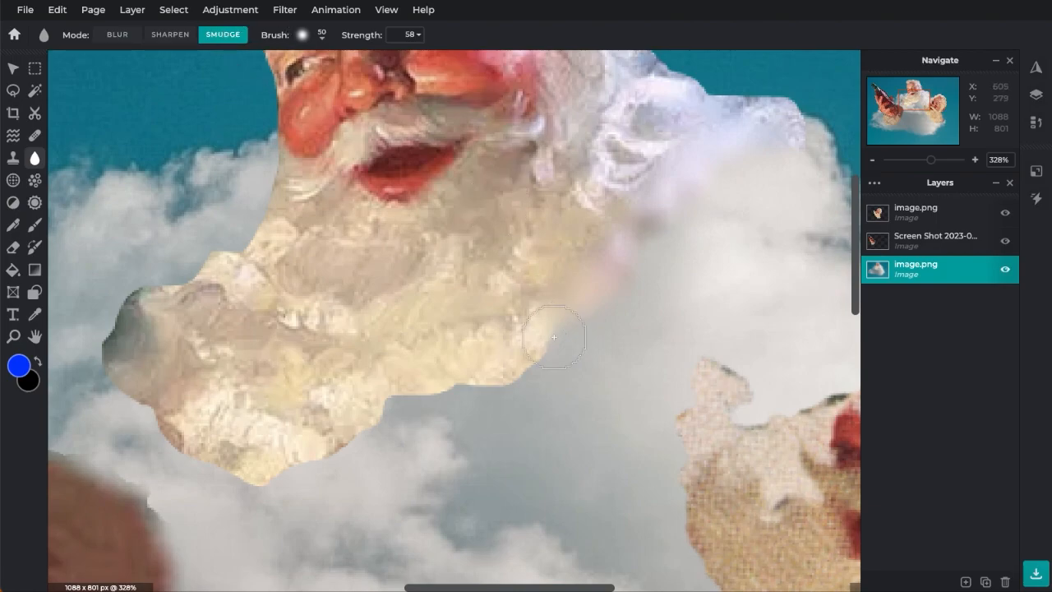
{"action": "mouse_move", "coordinate": [523, 347]}
{"action": "left_mouse_down"}
{"action": "mouse_move", "coordinate": [504, 382]}
{"action": "mouse_move", "coordinate": [520, 416]}
{"action": "mouse_move", "coordinate": [548, 432]}
{"action": "mouse_move", "coordinate": [583, 430]}
{"action": "mouse_move", "coordinate": [515, 354]}
{"action": "mouse_move", "coordinate": [523, 330]}
{"action": "mouse_move", "coordinate": [550, 376]}
{"action": "left_mouse_up"}
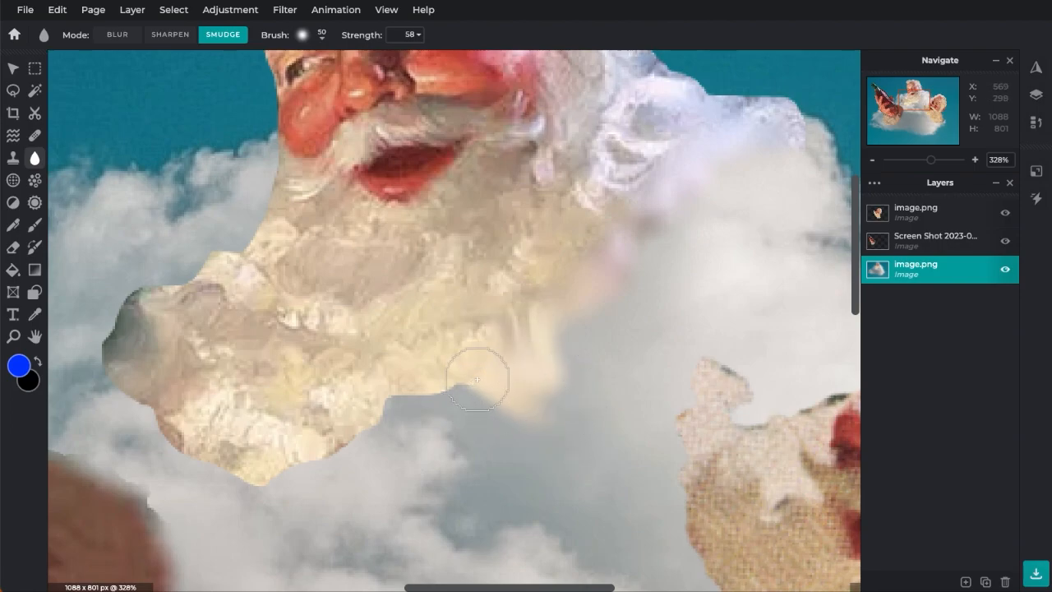
{"action": "left_click_drag", "start_coordinate": [456, 377], "coordinate": [506, 447]}
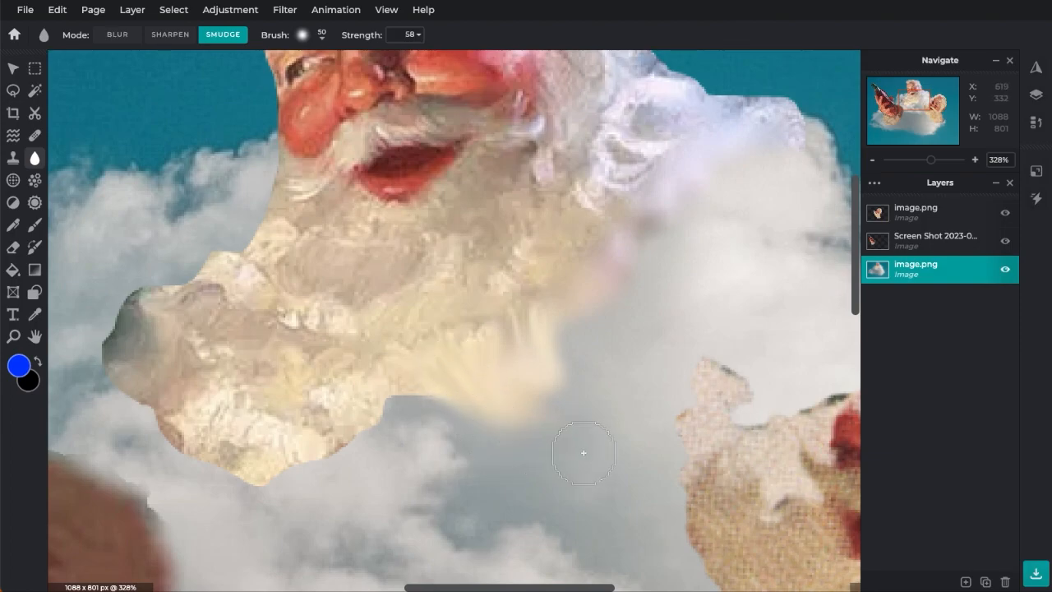
{"action": "mouse_move", "coordinate": [575, 446]}
{"action": "left_mouse_down"}
{"action": "mouse_move", "coordinate": [520, 389]}
{"action": "mouse_move", "coordinate": [571, 381]}
{"action": "mouse_move", "coordinate": [514, 327]}
{"action": "mouse_move", "coordinate": [575, 370]}
{"action": "mouse_move", "coordinate": [533, 325]}
{"action": "mouse_move", "coordinate": [419, 320]}
{"action": "mouse_move", "coordinate": [405, 398]}
{"action": "mouse_move", "coordinate": [429, 447]}
{"action": "mouse_move", "coordinate": [448, 452]}
{"action": "mouse_move", "coordinate": [403, 389]}
{"action": "mouse_move", "coordinate": [449, 415]}
{"action": "left_mouse_up"}
{"action": "left_click_drag", "start_coordinate": [466, 362], "coordinate": [485, 348]}
{"action": "mouse_move", "coordinate": [346, 448]}
{"action": "left_mouse_down"}
{"action": "mouse_move", "coordinate": [257, 476]}
{"action": "mouse_move", "coordinate": [183, 451]}
{"action": "mouse_move", "coordinate": [245, 463]}
{"action": "mouse_move", "coordinate": [282, 493]}
{"action": "mouse_move", "coordinate": [270, 466]}
{"action": "mouse_move", "coordinate": [235, 459]}
{"action": "mouse_move", "coordinate": [303, 481]}
{"action": "mouse_move", "coordinate": [343, 417]}
{"action": "left_mouse_up"}
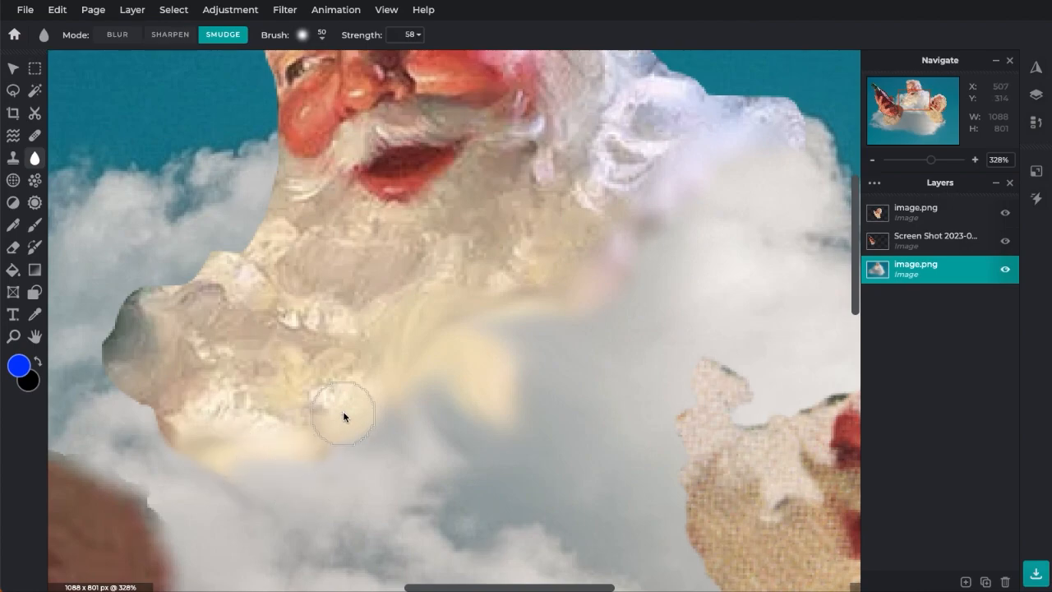
Smudge the left tip of the middle Santa's beard into the surrounding cloud.
{"action": "scroll", "coordinate": [343, 411], "scroll_direction": "down", "scroll_amount": 4}
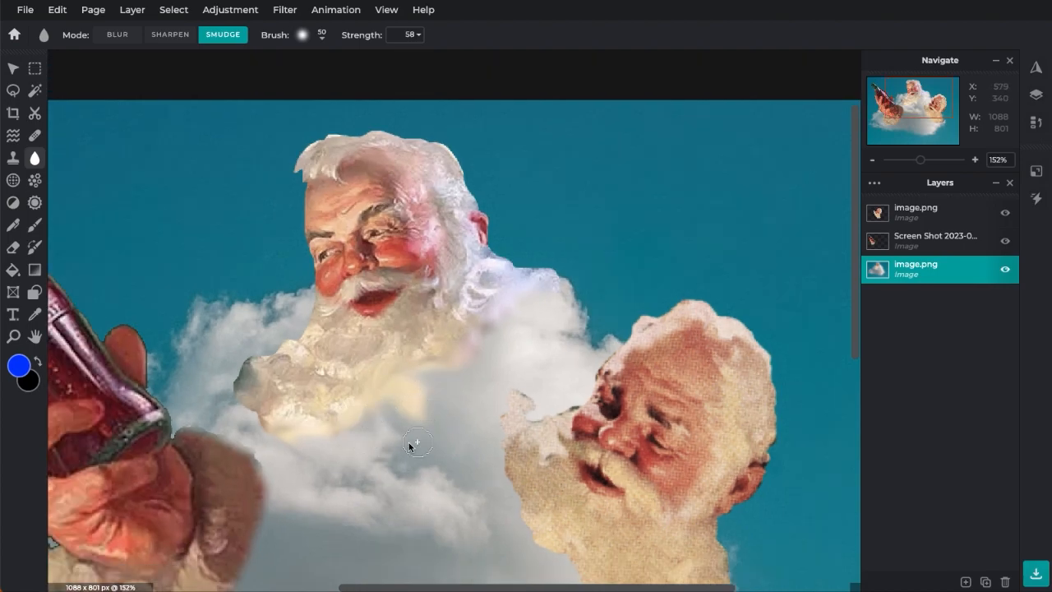
{"action": "mouse_move", "coordinate": [253, 367]}
{"action": "left_mouse_down"}
{"action": "mouse_move", "coordinate": [253, 356]}
{"action": "mouse_move", "coordinate": [235, 370]}
{"action": "left_mouse_up"}
{"action": "mouse_move", "coordinate": [242, 350]}
{"action": "left_mouse_down"}
{"action": "mouse_move", "coordinate": [333, 317]}
{"action": "mouse_move", "coordinate": [346, 279]}
{"action": "left_mouse_up"}
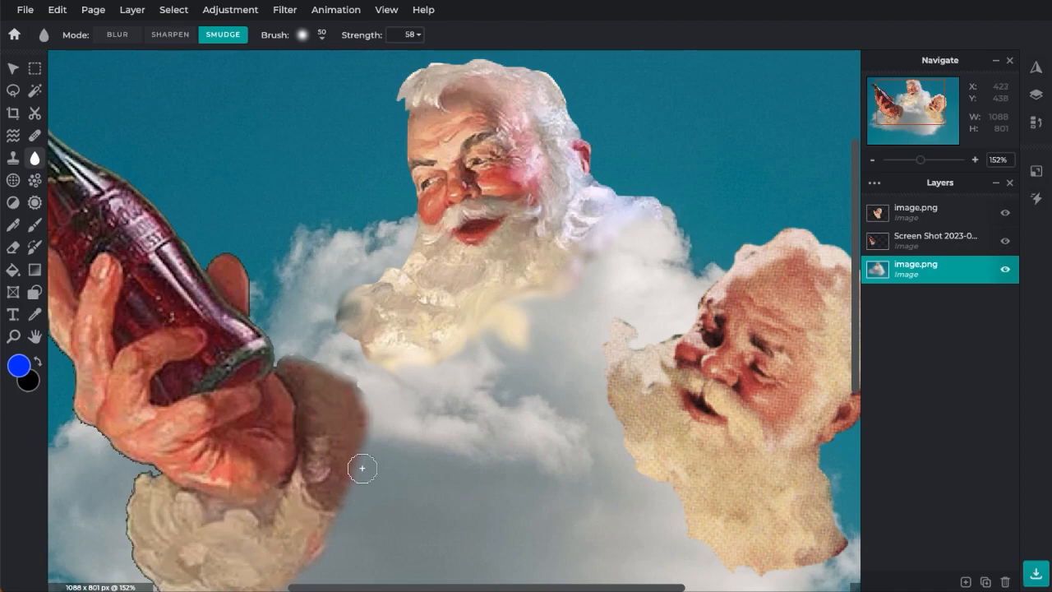
Merge the bottle hand's Screen Shot layer down into the cloud layer, toggling its visibility to check it.
{"action": "left_click", "coordinate": [934, 245]}
{"action": "left_click", "coordinate": [1004, 243]}
{"action": "left_click", "coordinate": [1004, 243]}
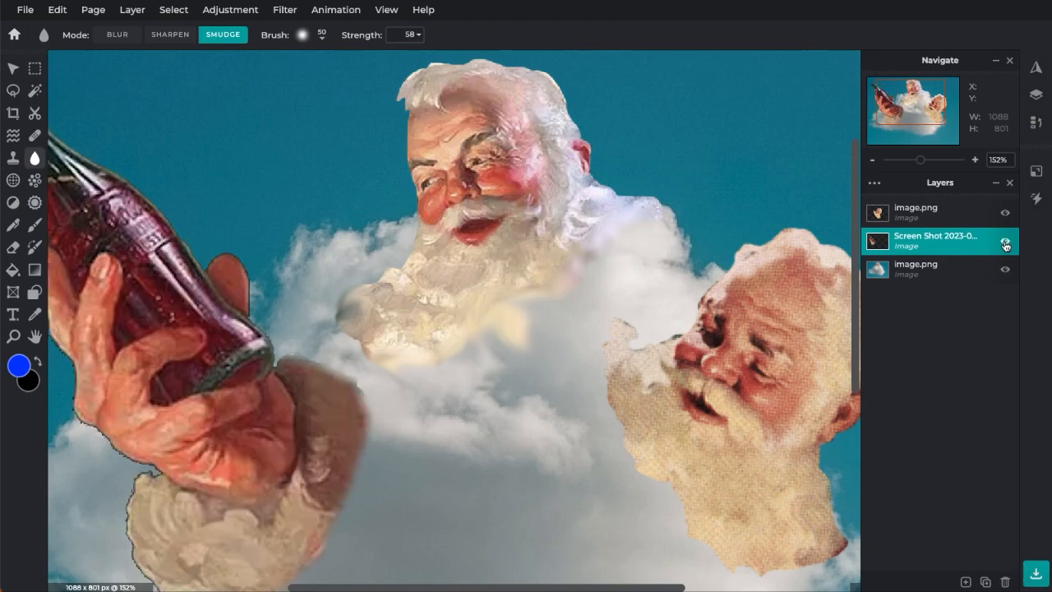
{"action": "left_click", "coordinate": [932, 239]}
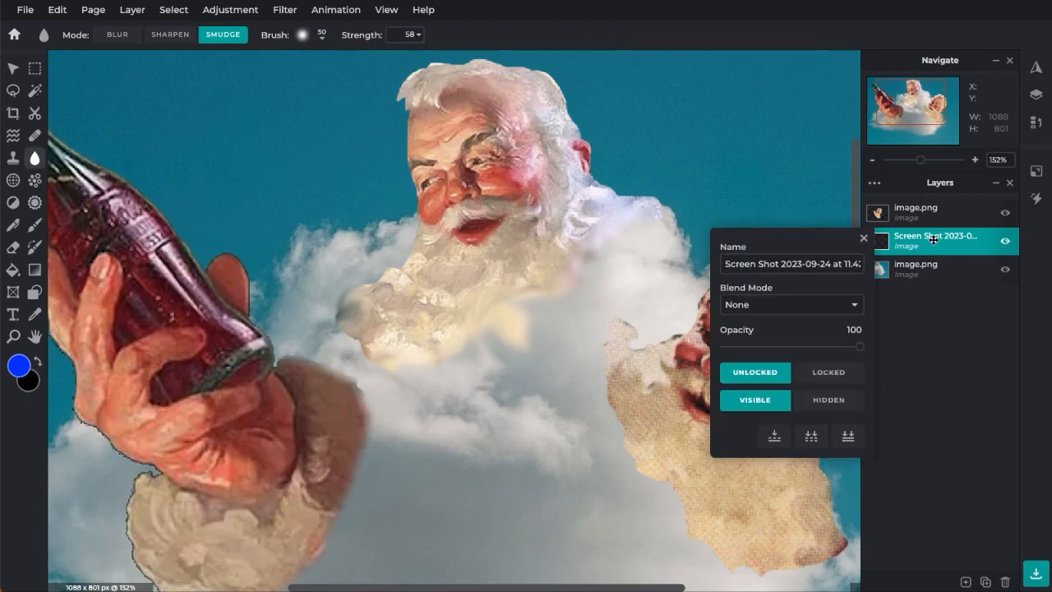
{"action": "left_click", "coordinate": [775, 438]}
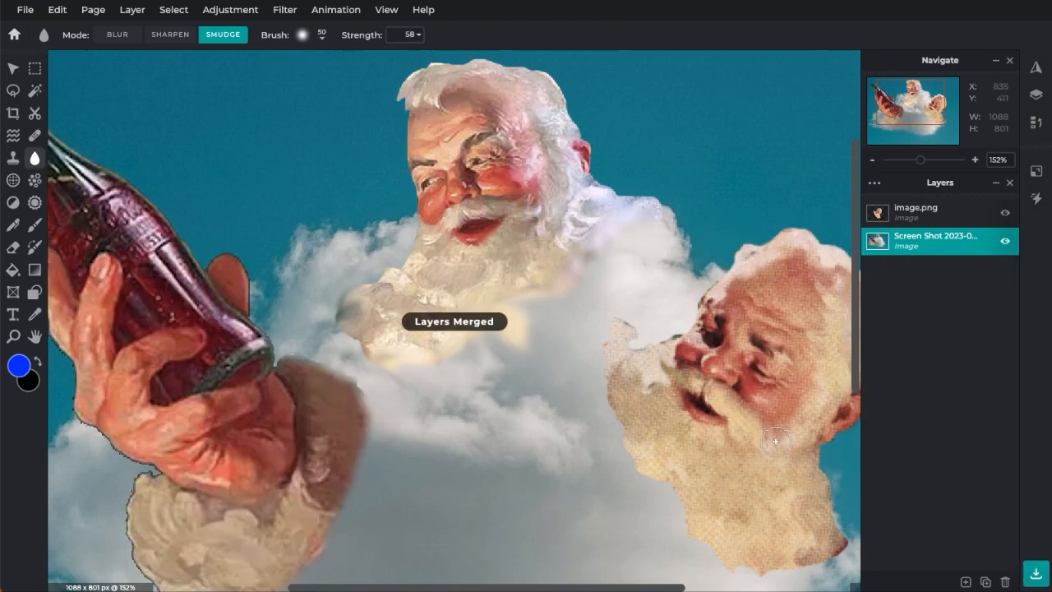
{"action": "left_click", "coordinate": [1003, 242]}
{"action": "left_click", "coordinate": [1003, 242]}
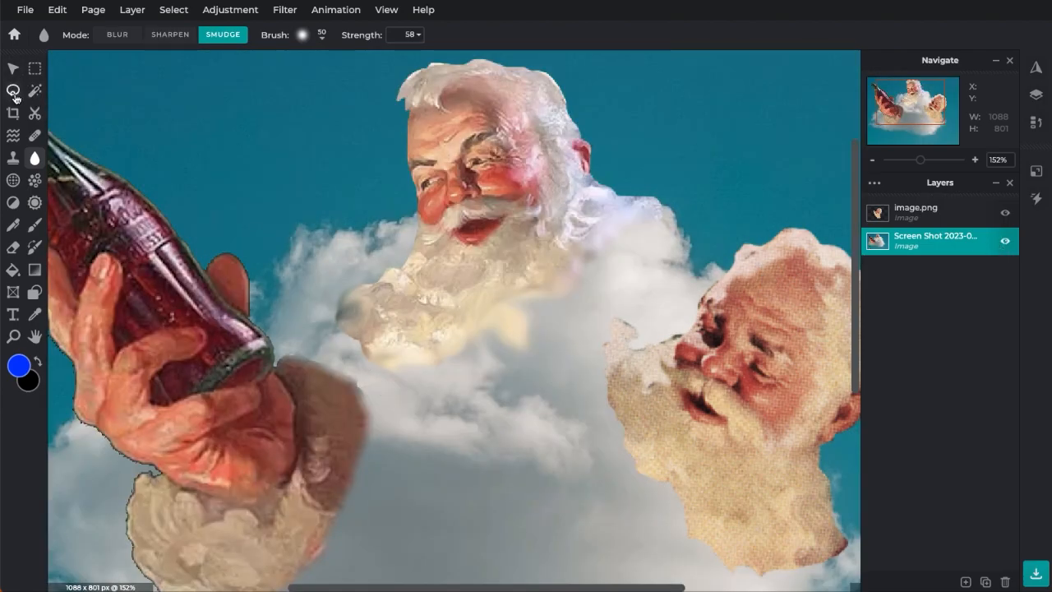
Blur the right edge of the sleeve below the bottle so it blends into the cloud.
{"action": "left_click", "coordinate": [116, 36]}
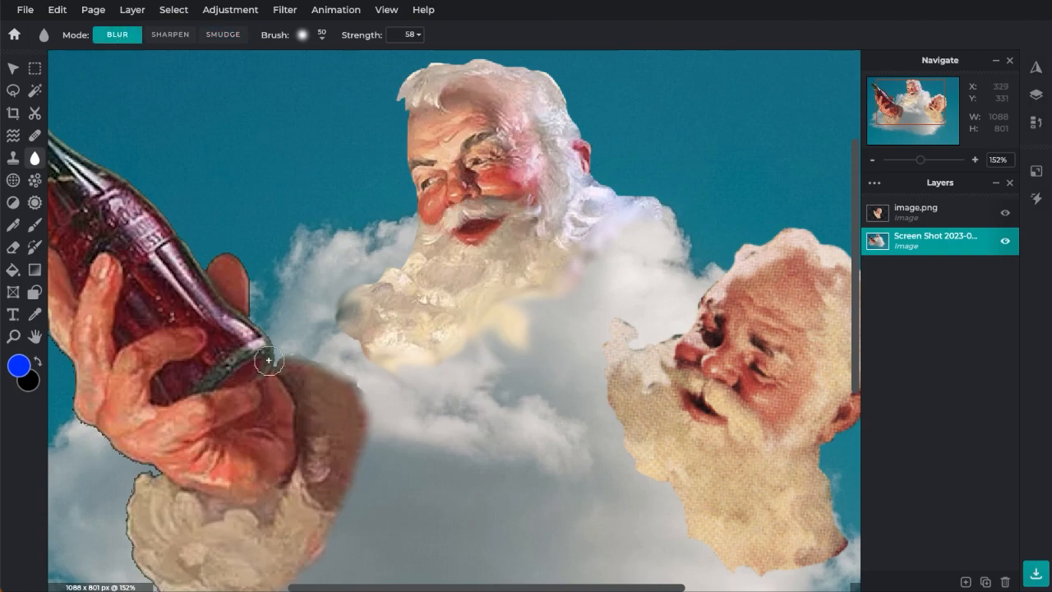
{"action": "left_click_drag", "start_coordinate": [354, 407], "coordinate": [359, 462]}
{"action": "scroll", "coordinate": [482, 368], "scroll_direction": "down", "scroll_amount": 5}
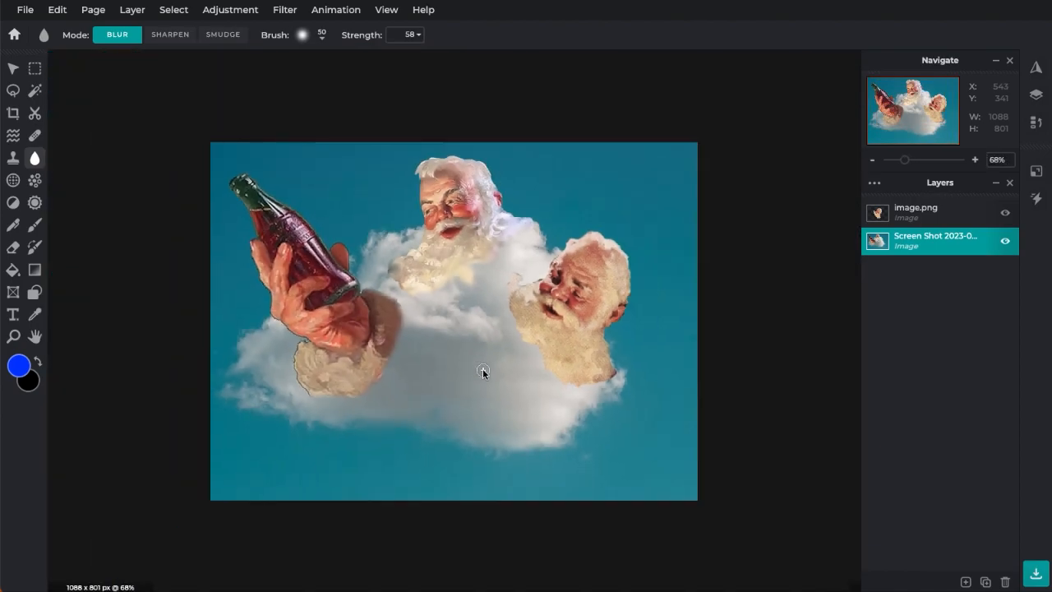
{"action": "scroll", "coordinate": [482, 368], "scroll_direction": "up", "scroll_amount": 3}
{"action": "scroll", "coordinate": [482, 372], "scroll_direction": "up", "scroll_amount": 1}
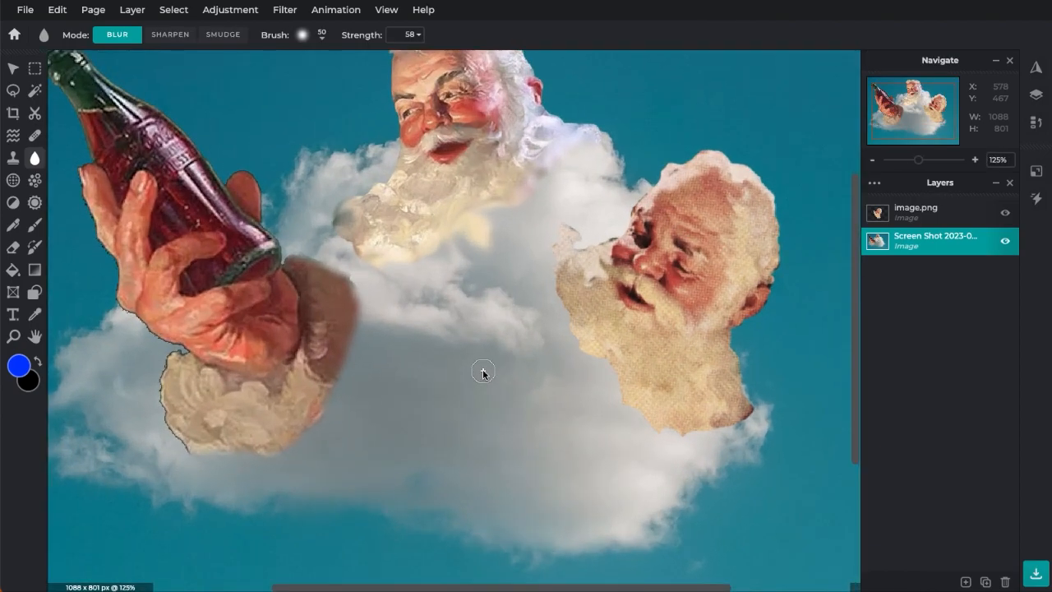